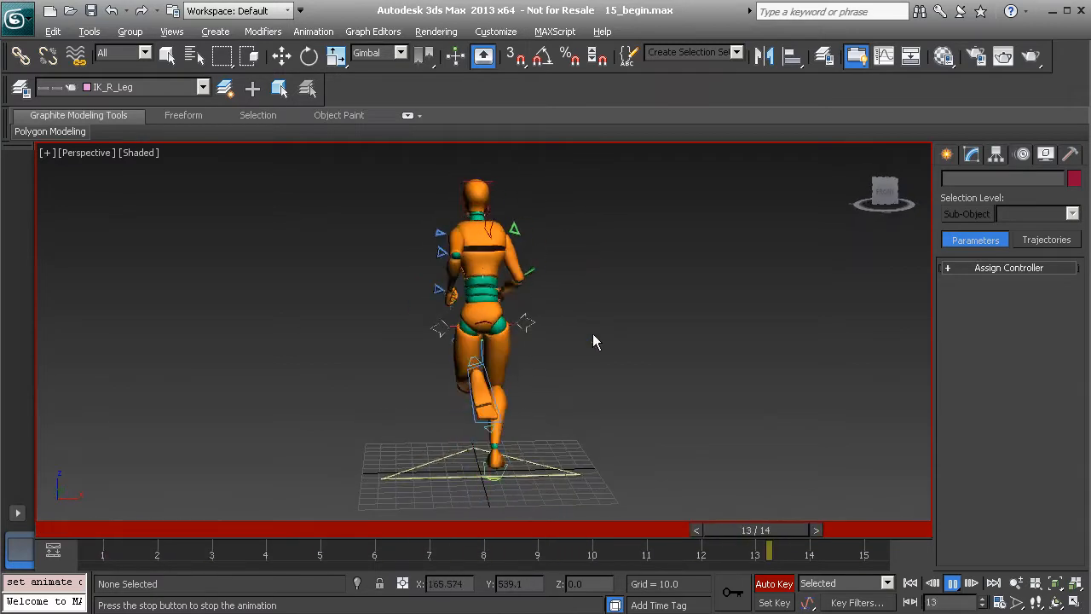
- Stop the animation playback and select the hip control CC_Hip01
scroll(503, 315, "up", 3)
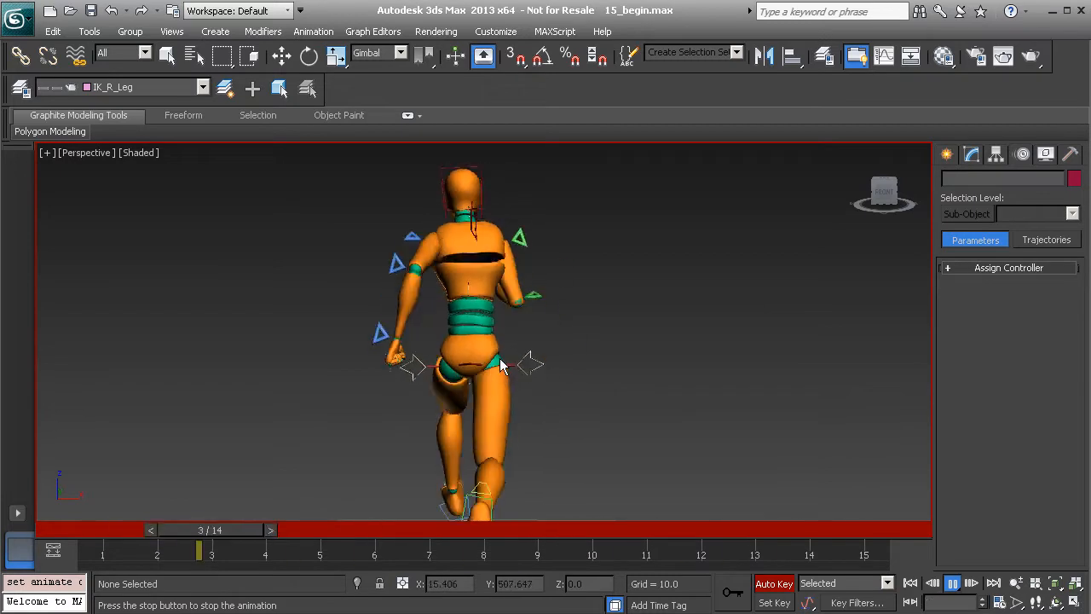
left_click(953, 583)
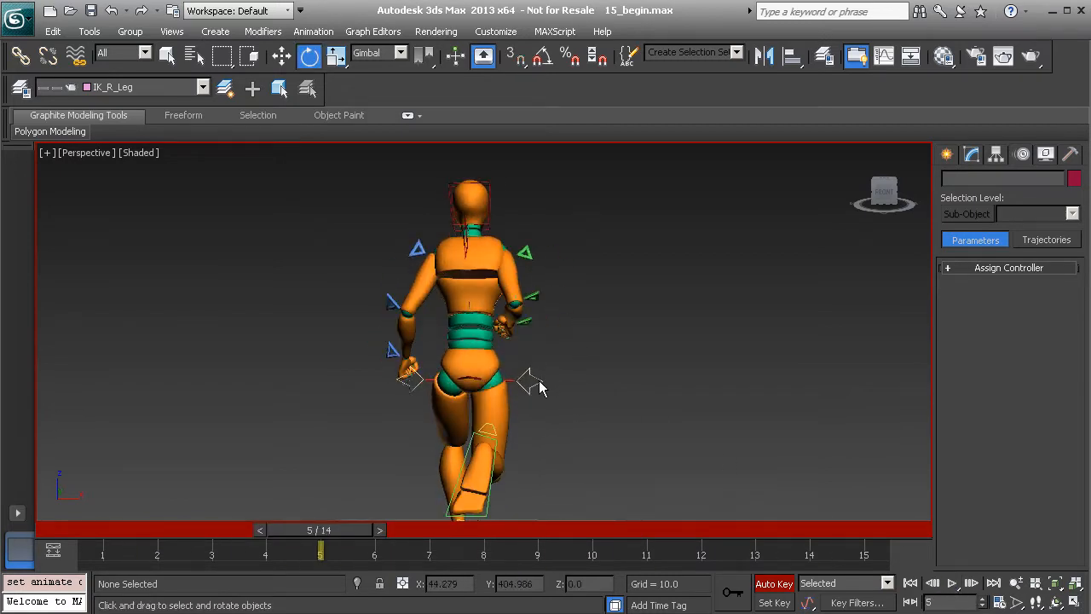
left_click(541, 382)
middle_click_drag(677, 389, 369, 370, "alt")
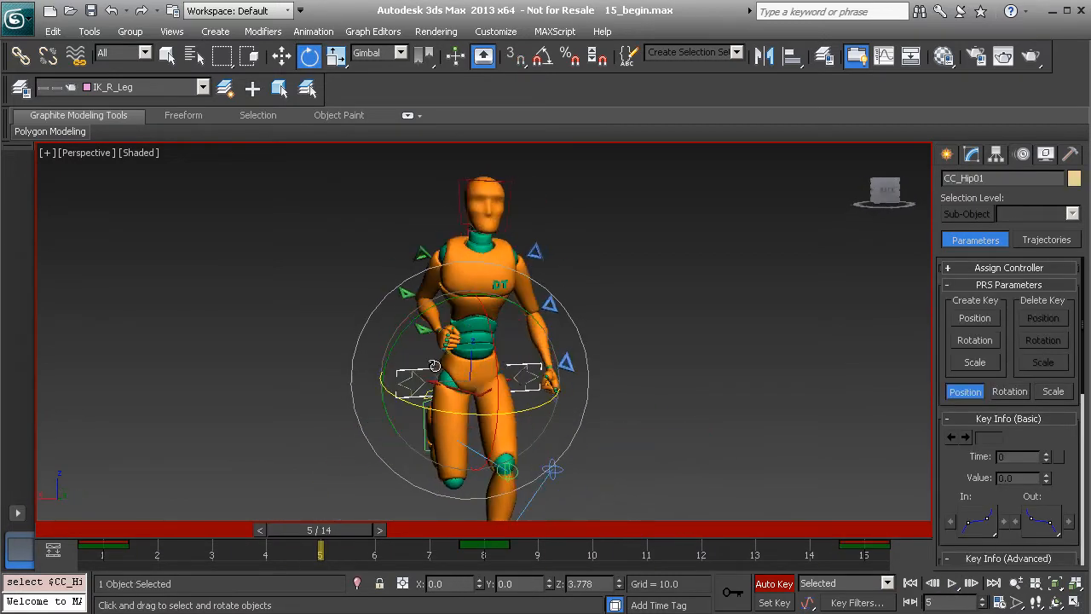
- Examine the hip's alignment over the supporting leg around frame 5 of the run cycle
middle_click_drag(476, 366, 430, 373, "alt")
mouse_move(344, 532)
left_mouse_down()
mouse_move(156, 514)
mouse_move(338, 546)
left_mouse_up()
key("e")
middle_click_drag(381, 457, 366, 364)
middle_click_drag(400, 307, 395, 364)
mouse_move(332, 529)
left_mouse_down()
mouse_move(130, 507)
mouse_move(319, 535)
left_mouse_up()
middle_click_drag(384, 355, 426, 333)
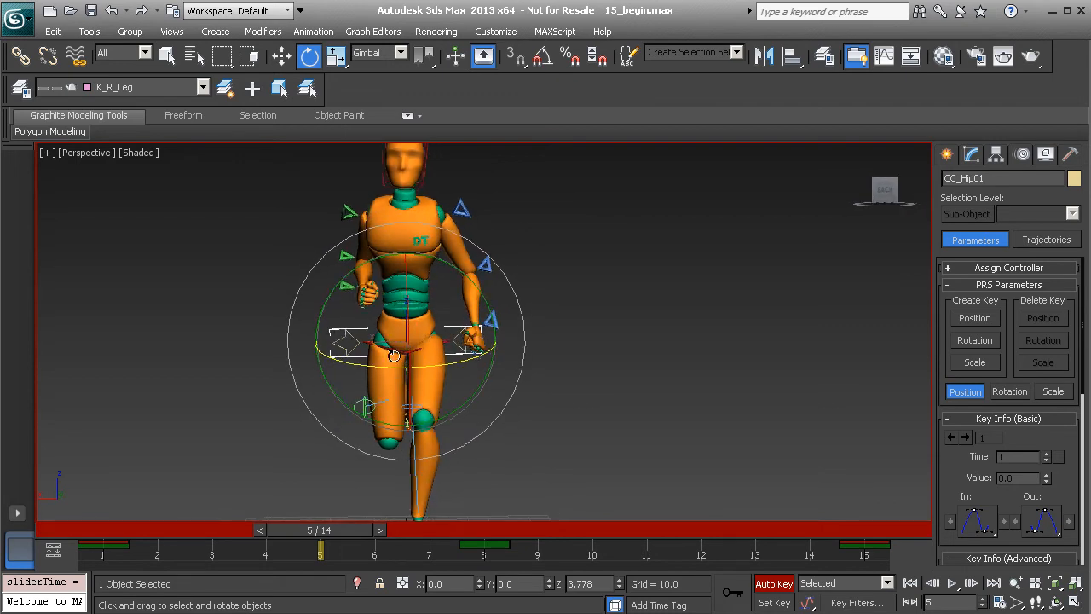
middle_click_drag(387, 388, 400, 376, "alt")
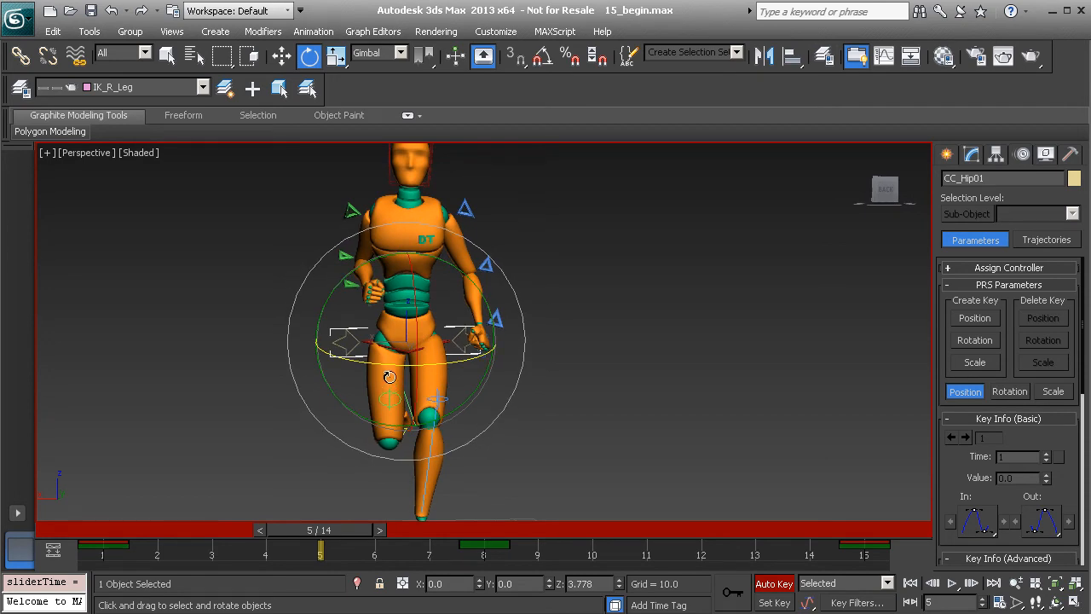
middle_click_drag(367, 395, 439, 333, "alt")
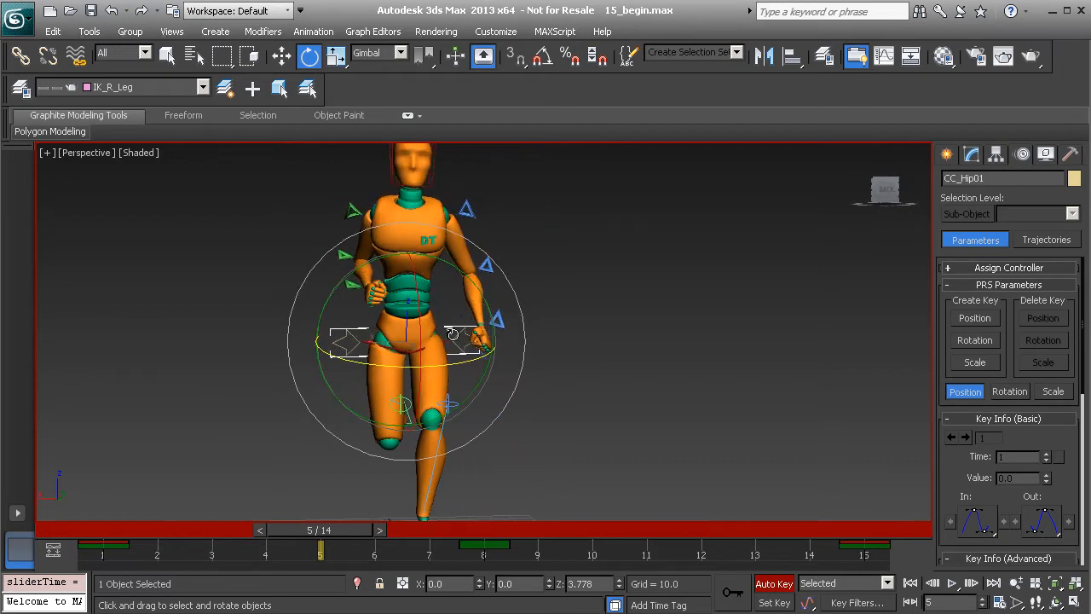
middle_click_drag(413, 359, 395, 344, "alt")
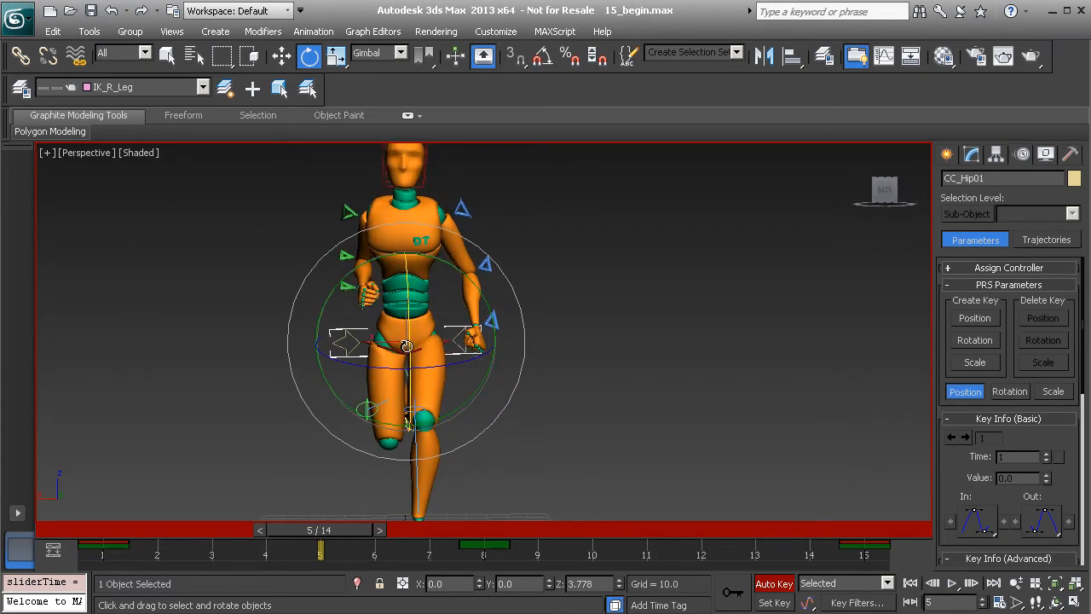
- At frame 5, tilt the hip control sideways by setting its Y rotation to 6
mouse_move(303, 526)
left_mouse_down()
mouse_move(238, 528)
mouse_move(303, 528)
left_mouse_up()
middle_click_drag(431, 391, 449, 364)
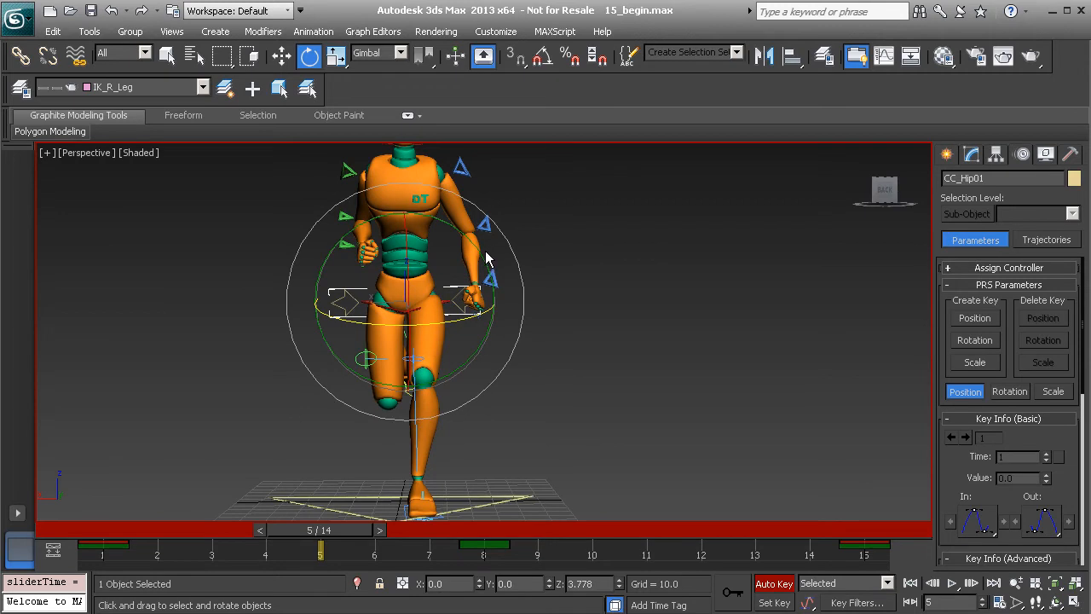
left_click_drag(486, 258, 478, 249)
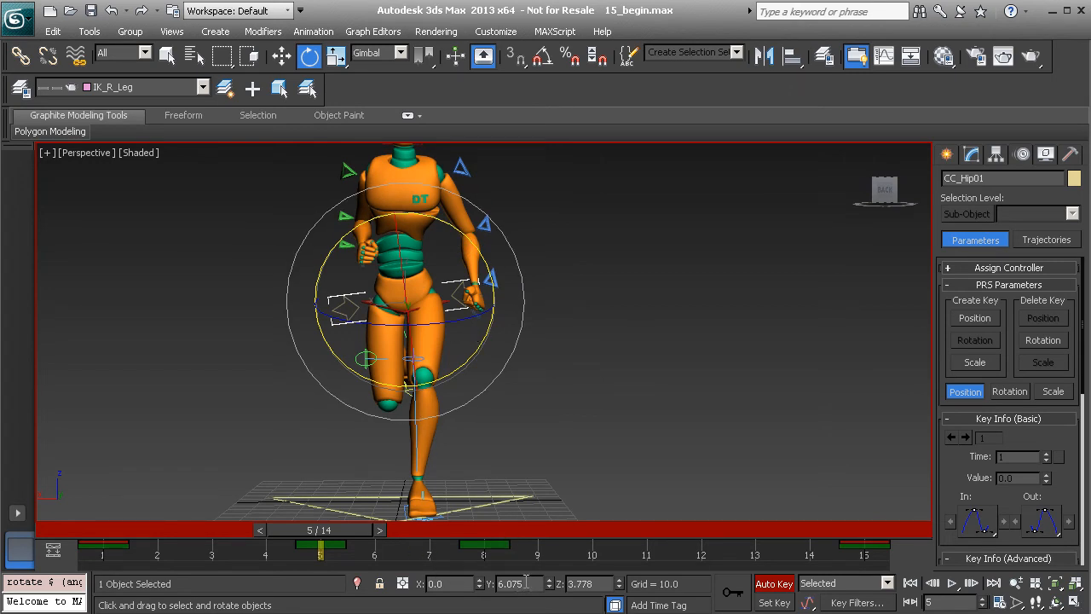
left_click_drag(528, 583, 500, 588)
type("6")
- At frame 12, tilt the hip control the opposite way by setting its Y rotation to -6
left_click_drag(329, 530, 719, 542)
key("e")
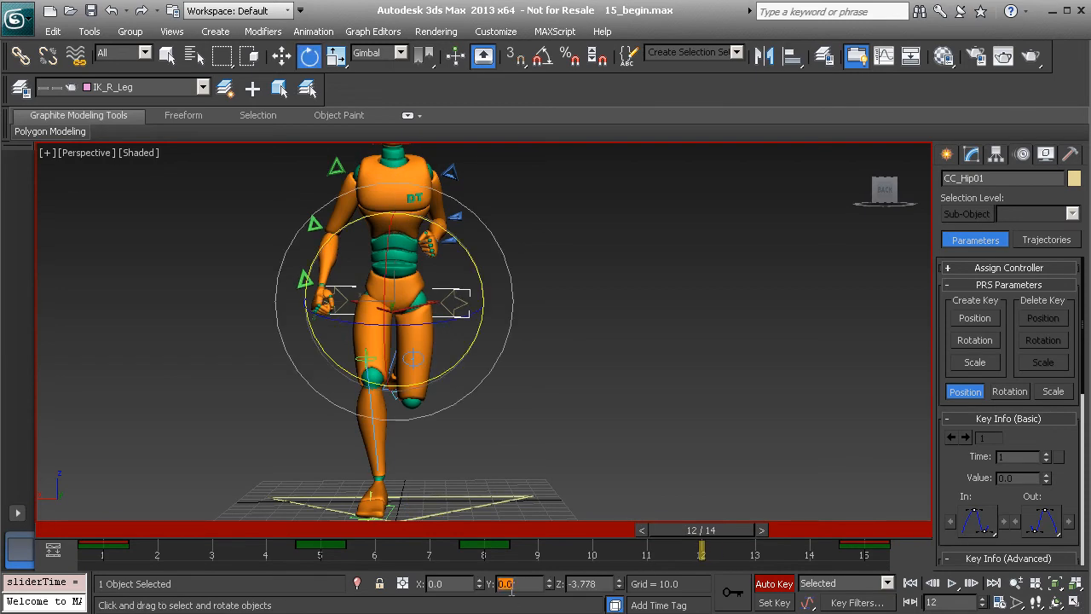
type("-6")
key("Return")
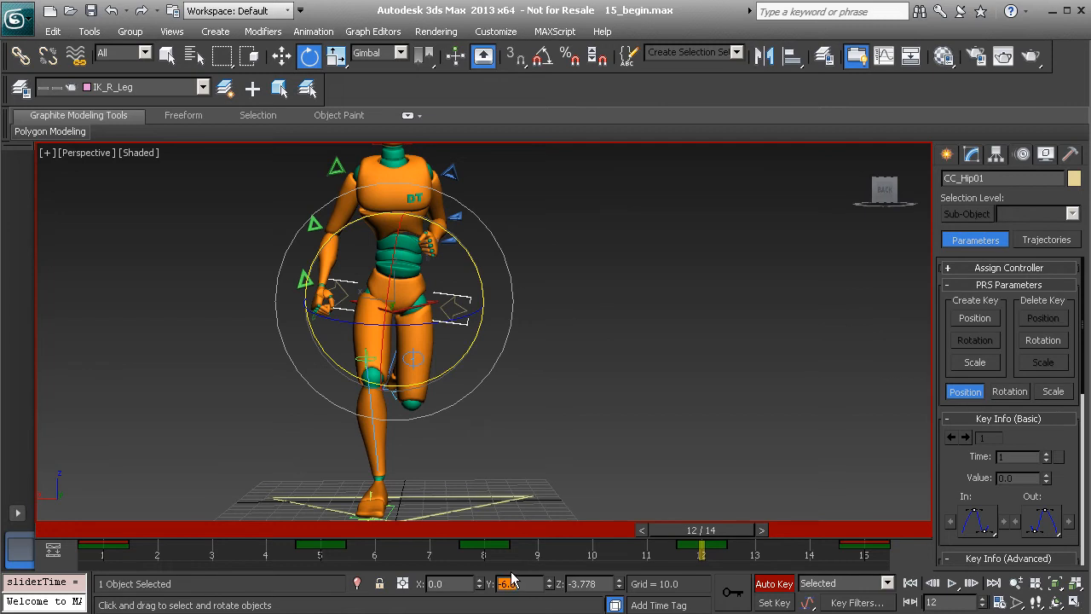
- Open the hip control's Curve Editor and delete the in-between keys on its Zero Euler X Rotation curve
right_click(603, 289)
left_click(646, 390)
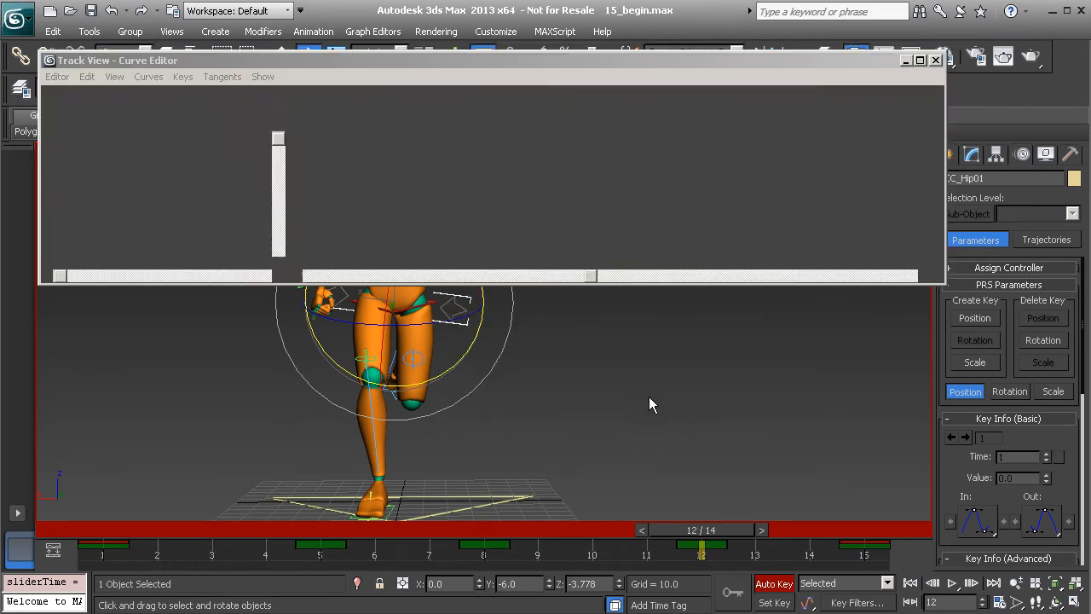
left_click(188, 220)
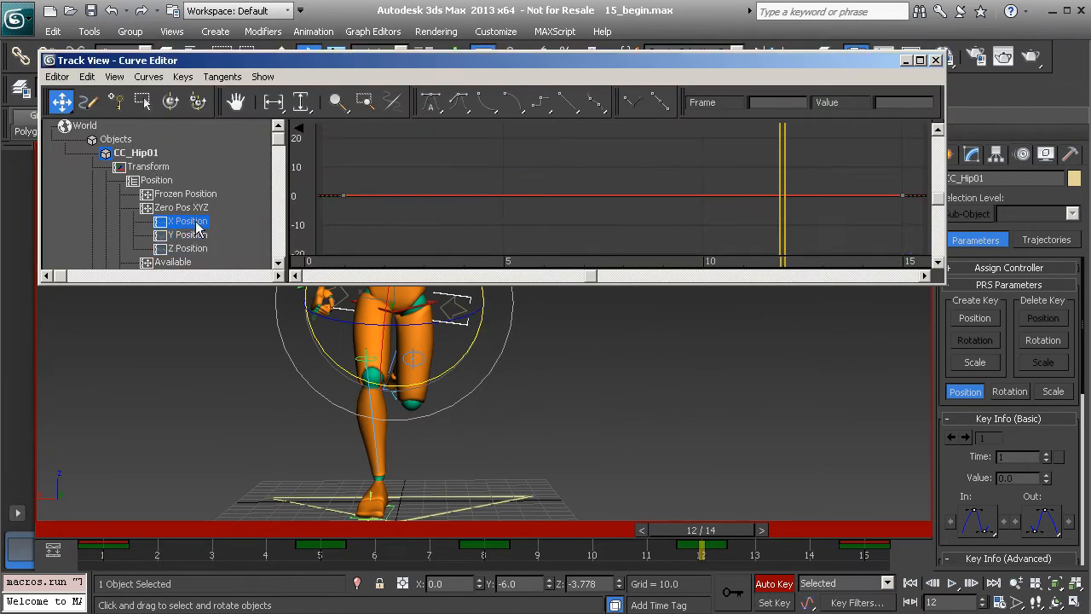
scroll(179, 186, "down", 4)
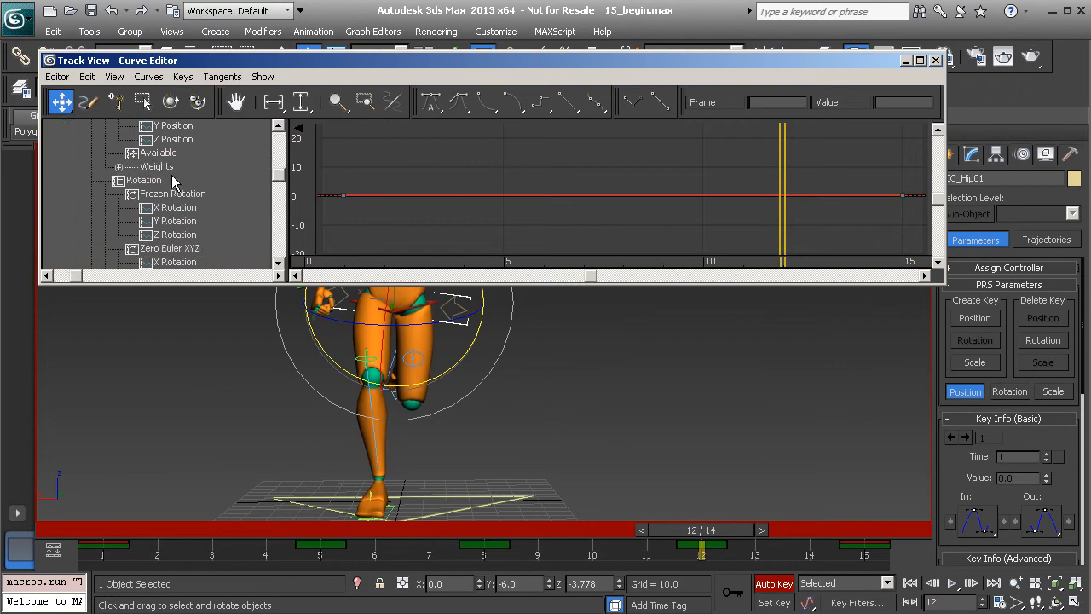
left_click(170, 221)
left_click_drag(457, 167, 820, 231)
key("Delete")
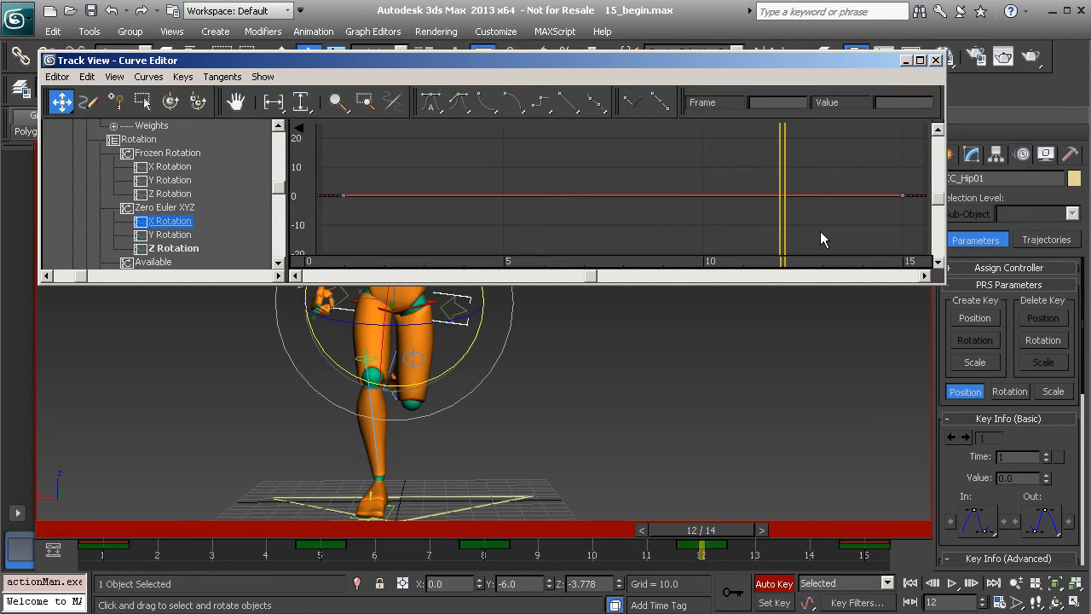
- Delete the hip's Z Rotation keys at frames 5 and 12 and its Y Rotation key at frame 8
left_click(167, 235)
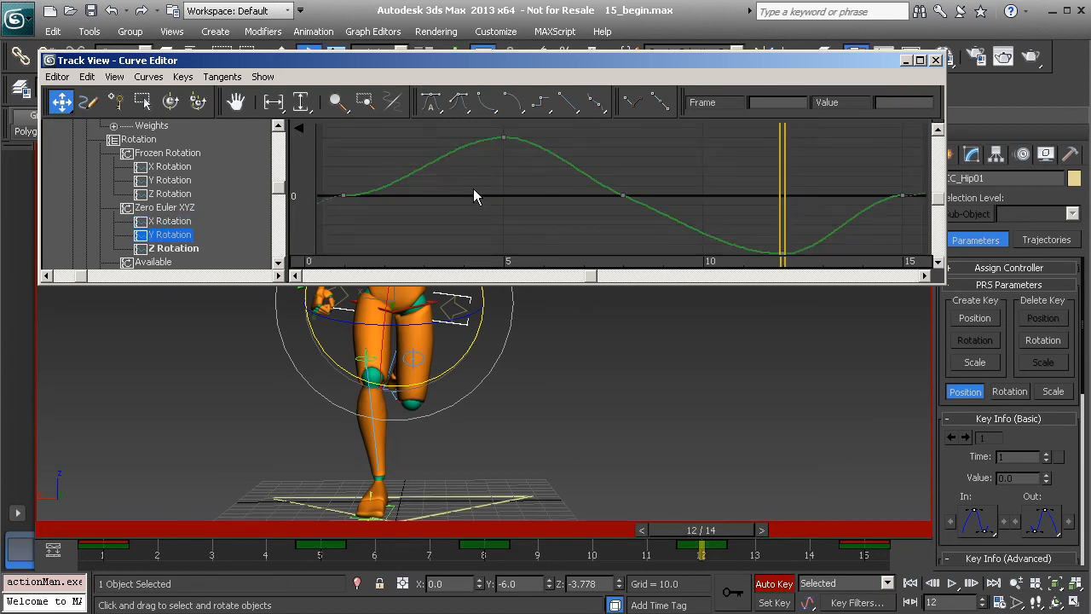
left_click(200, 253)
left_click_drag(406, 150, 804, 244)
left_click(823, 228)
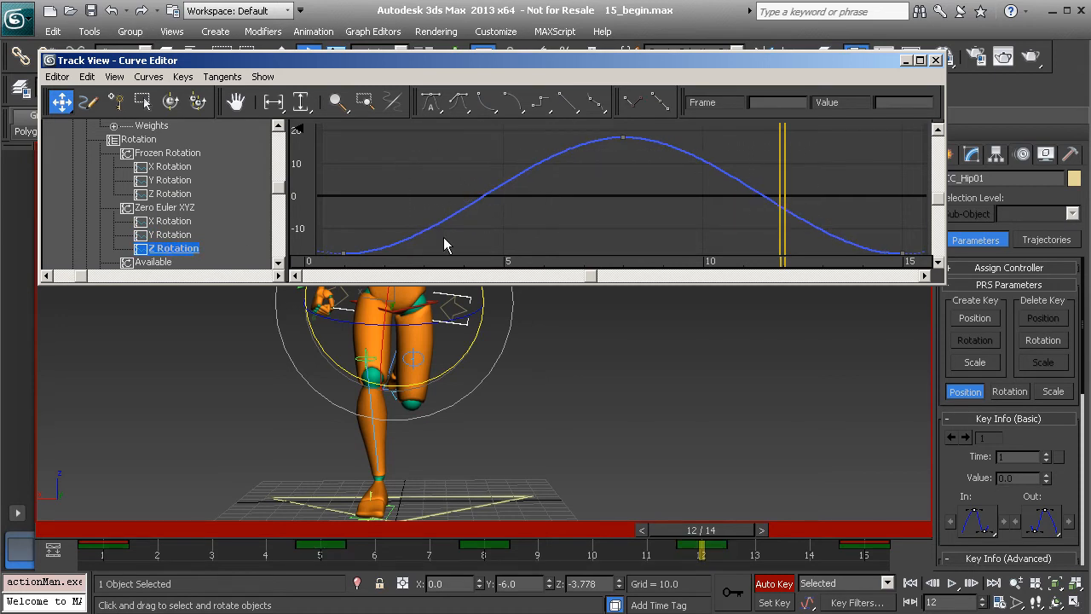
left_click(174, 234)
left_click_drag(566, 180, 691, 214)
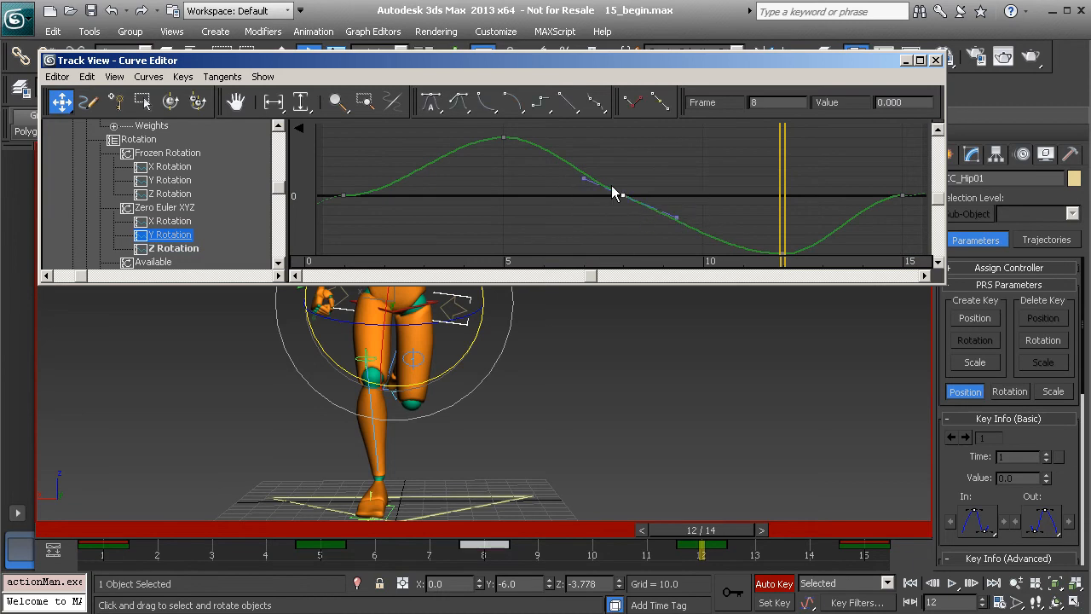
key("Delete")
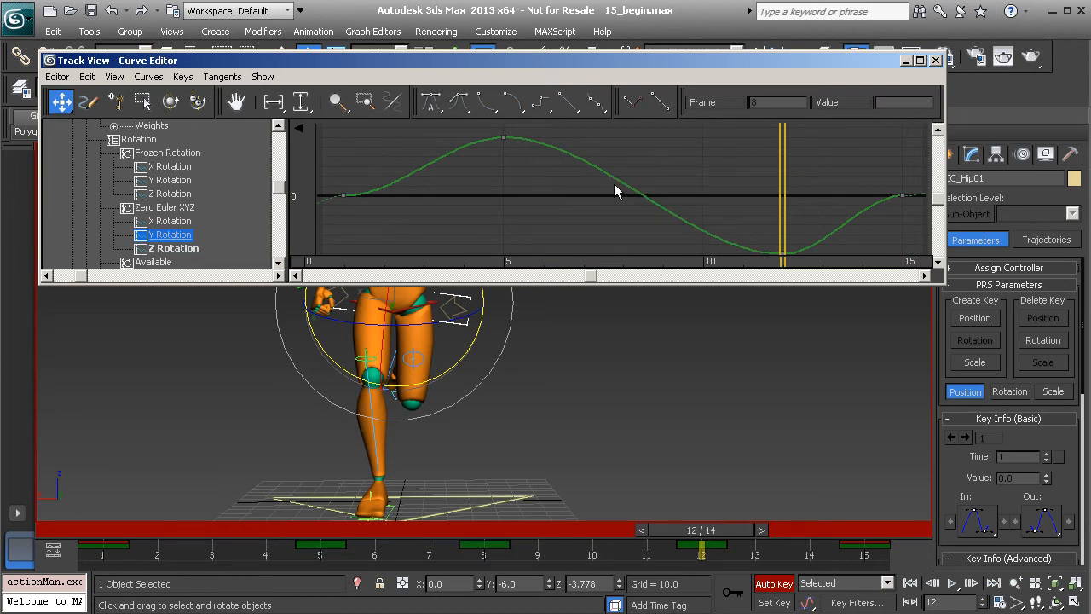
- Set the first and last keys of the hip's Y Rotation curve to smooth tangents
scroll(608, 184, "down", 2)
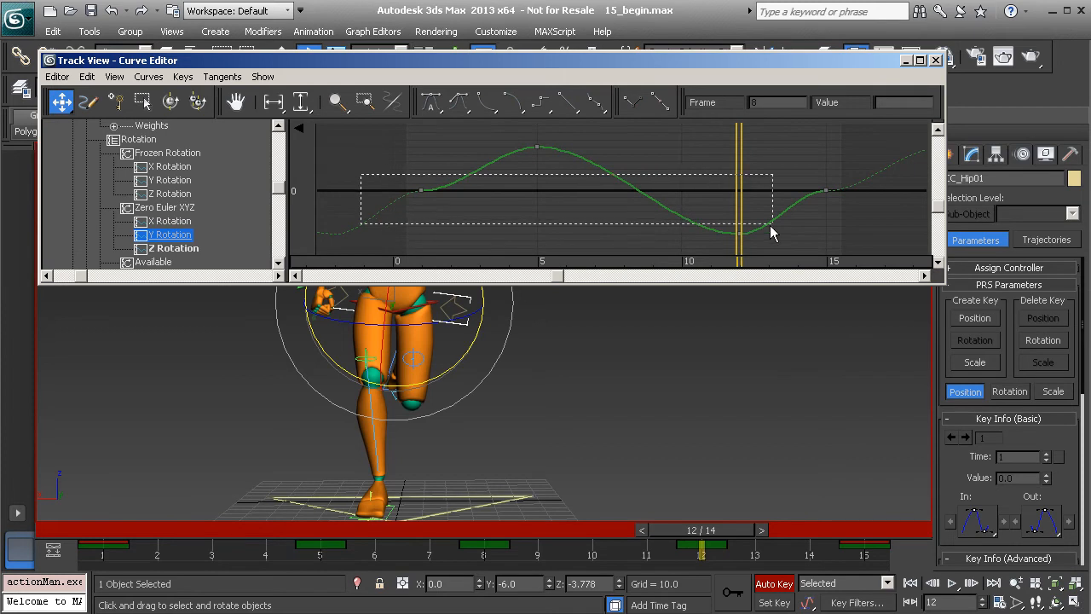
left_click_drag(856, 219, 824, 212)
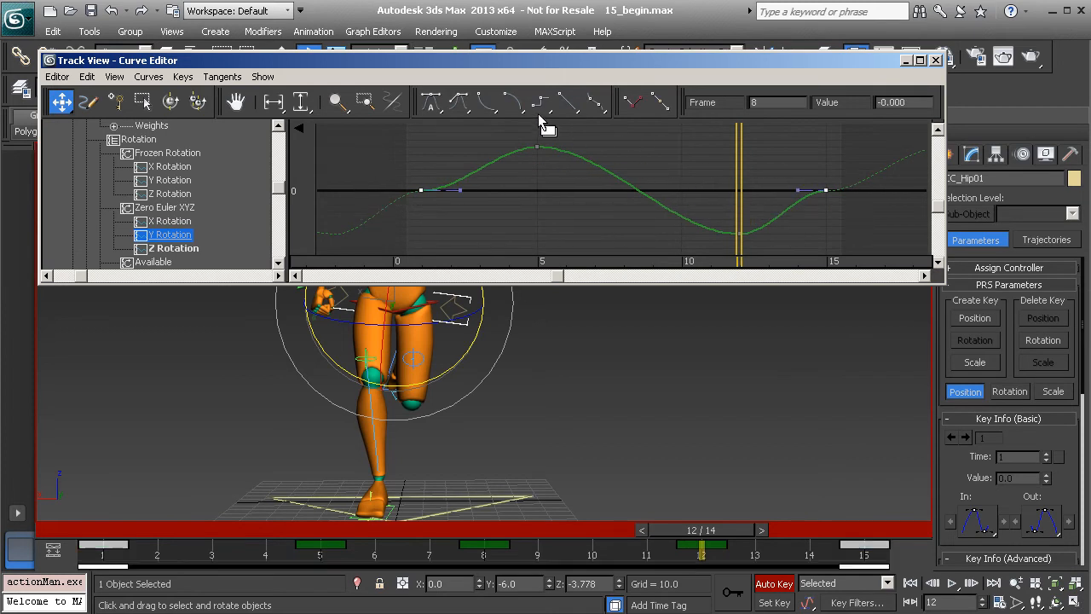
left_click(595, 103)
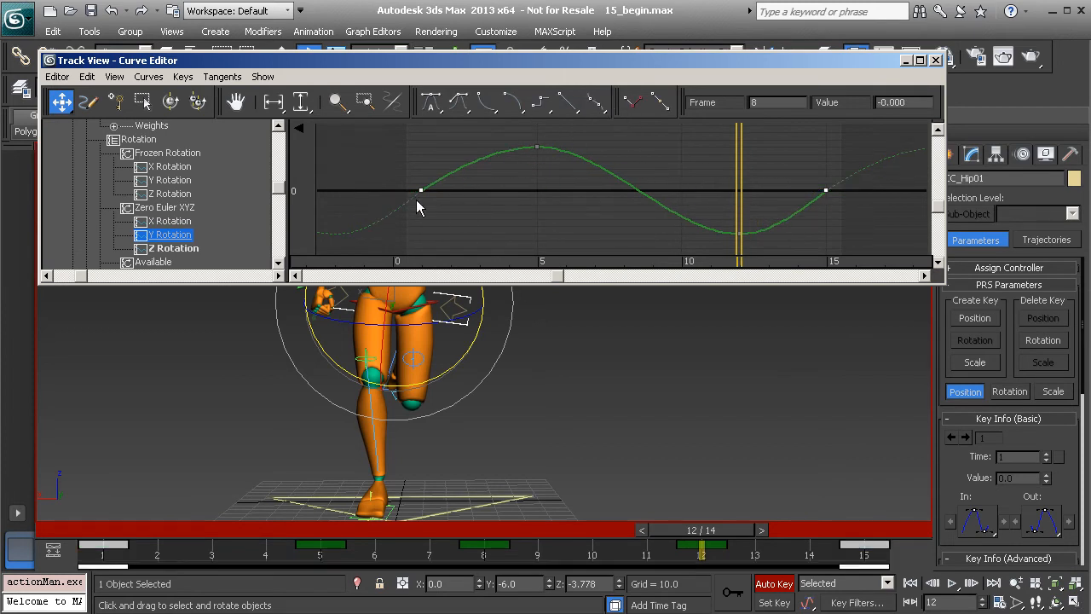
- Lower the first and last Y Rotation keys to about -1.65, give them spline tangents, and close the Curve Editor
left_click_drag(421, 190, 418, 202)
left_click(465, 110)
left_click(372, 188)
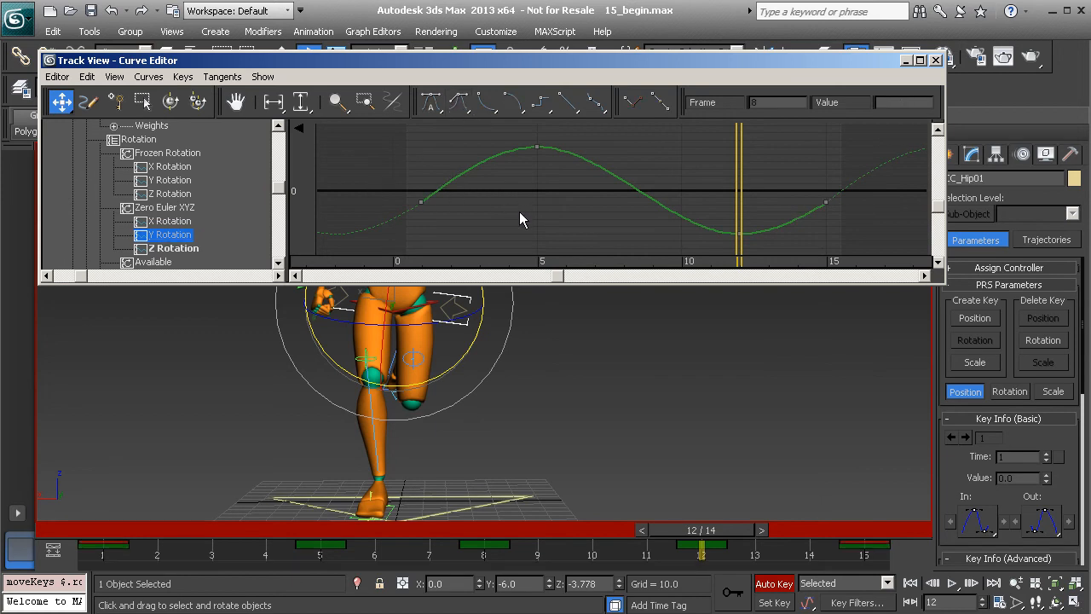
left_click(936, 62)
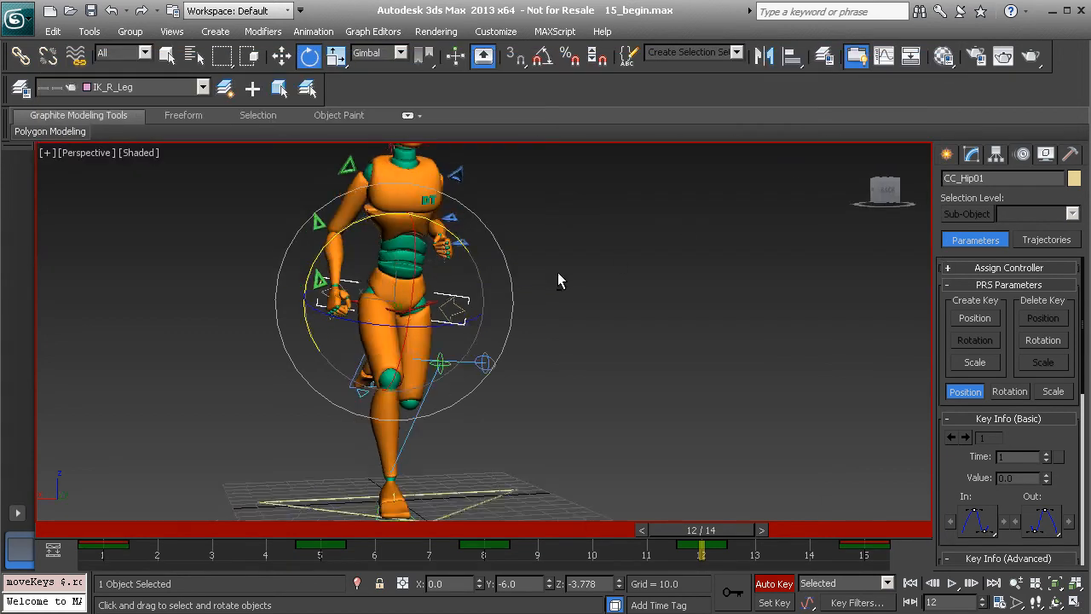
- Play the run cycle to review the hip's side-to-side tilt, then stop playback
left_click(952, 583)
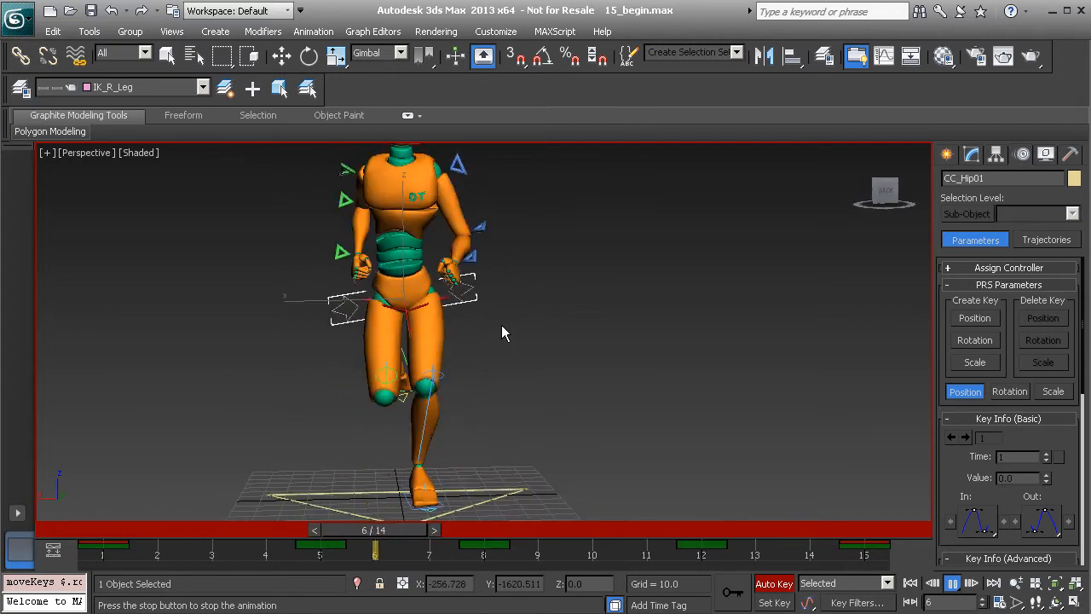
left_click(953, 583)
key("e")
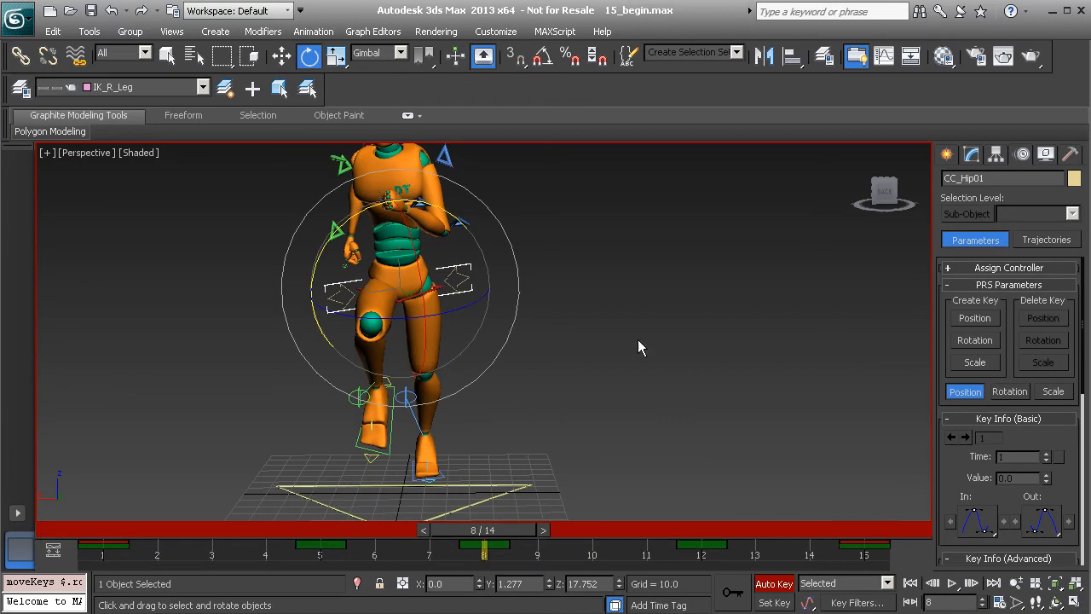
- Reopen the Curve Editor and apply smooth tangents to the first and last keys of the hip's Y Rotation curve
right_click(634, 304)
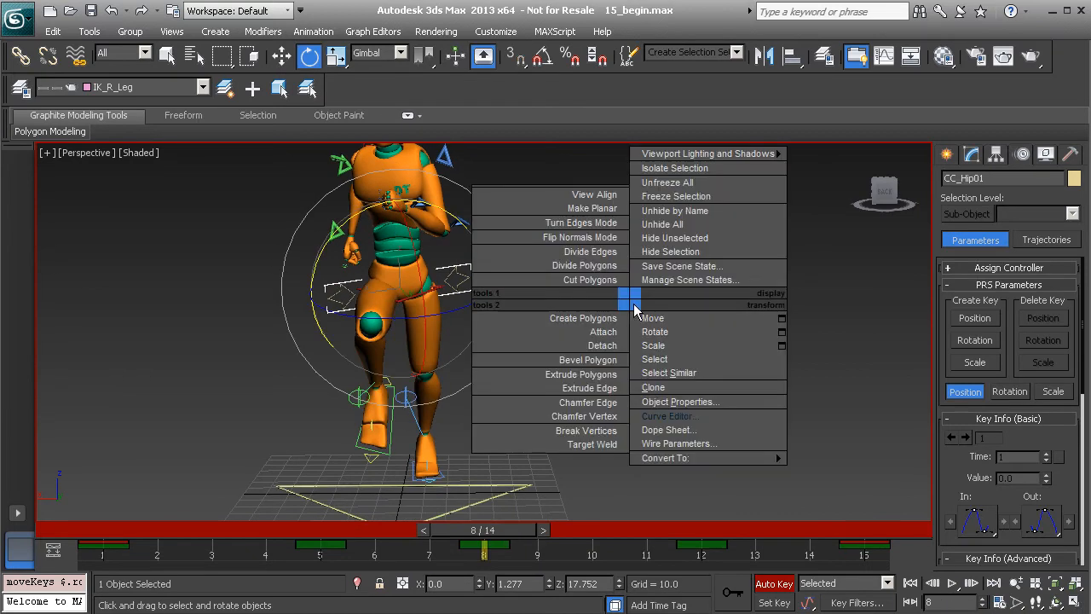
left_click(669, 416)
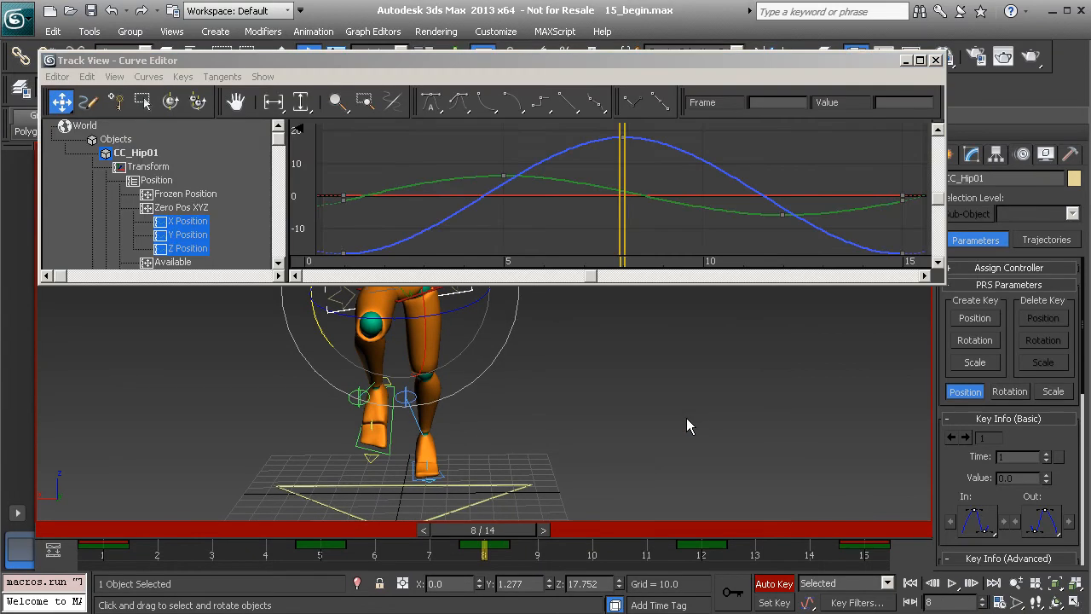
left_click(197, 235)
middle_click_drag(197, 236, 200, 126)
middle_click_drag(200, 241, 178, 164)
left_click(177, 207)
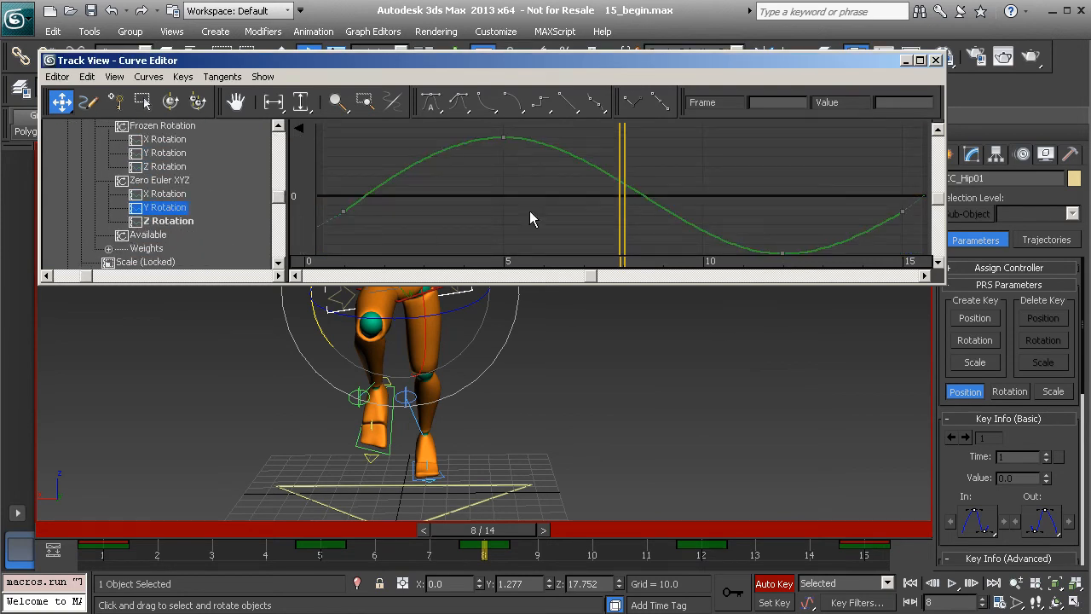
scroll(531, 181, "down", 3)
left_click_drag(581, 207, 771, 209)
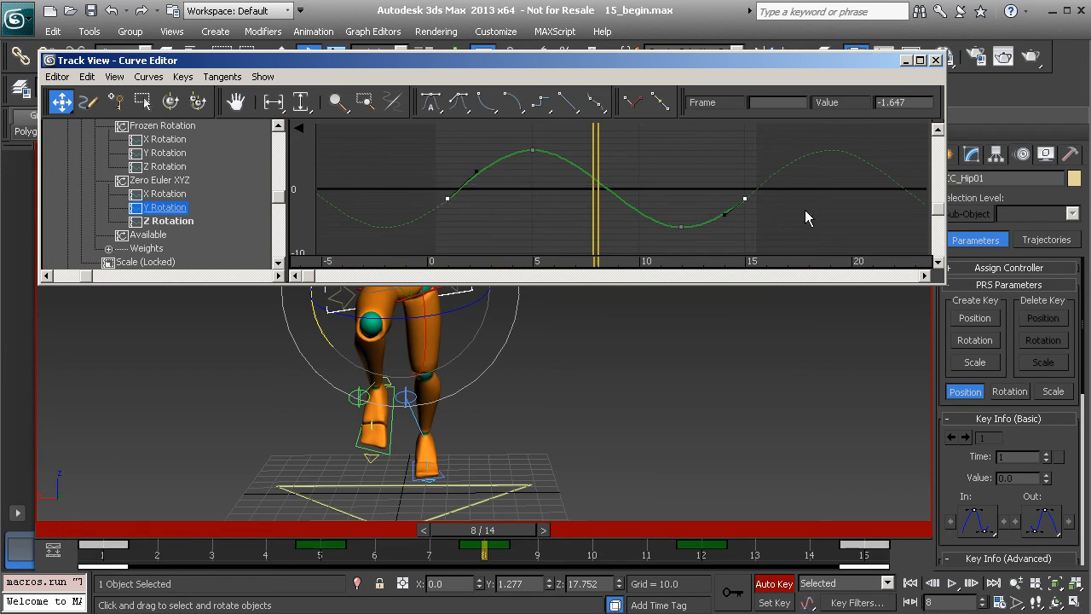
left_click(595, 103)
- Halve the Y Rotation keys at frames 5 and 12 with the expression n*.5, and close the Curve Editor
left_click_drag(695, 238, 503, 146)
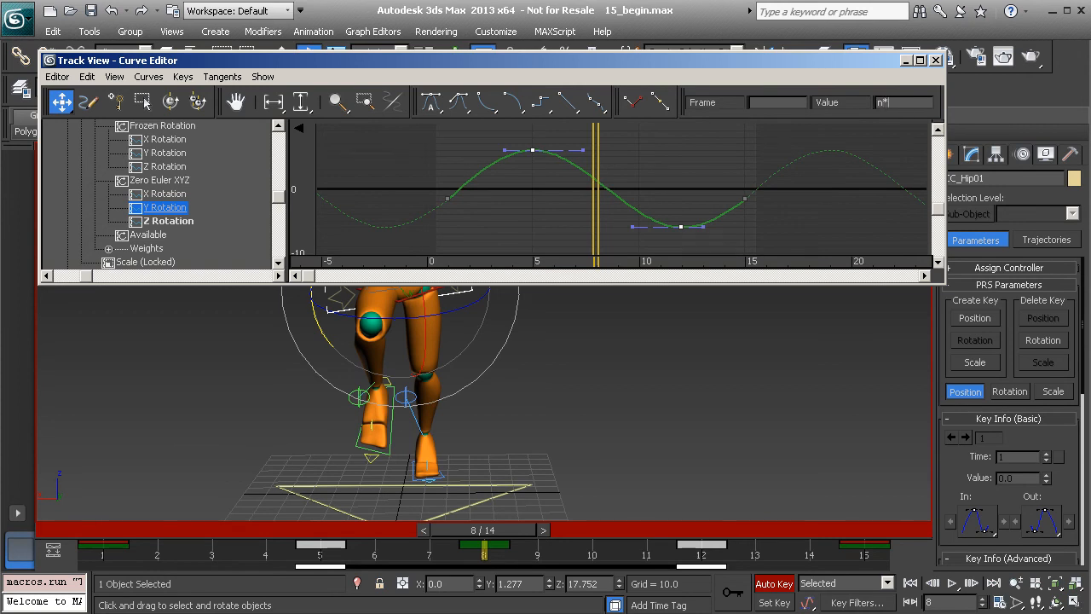
type("5")
key("Return")
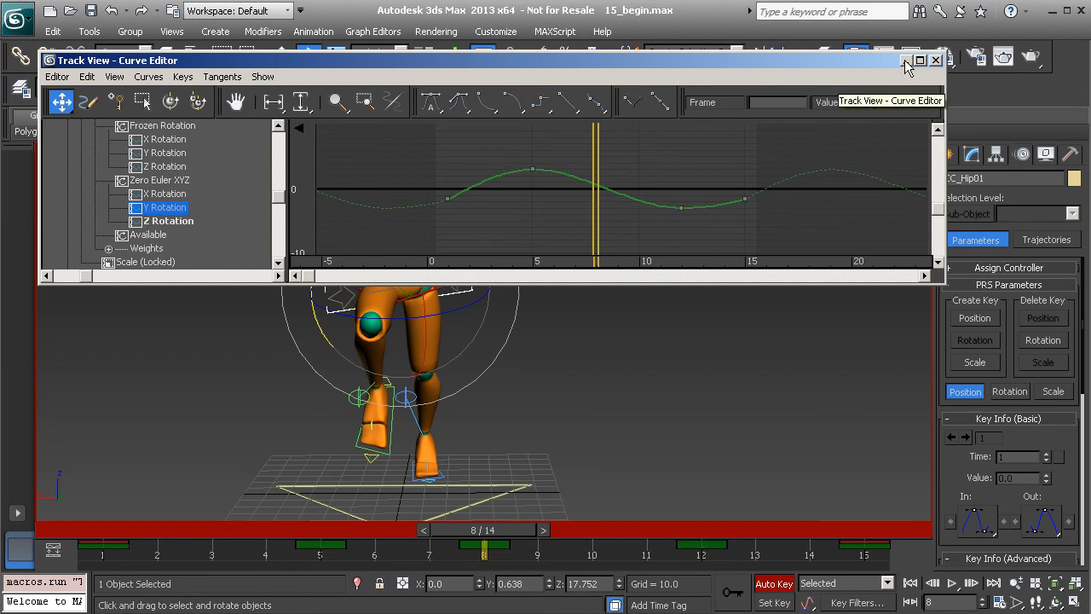
left_click(935, 61)
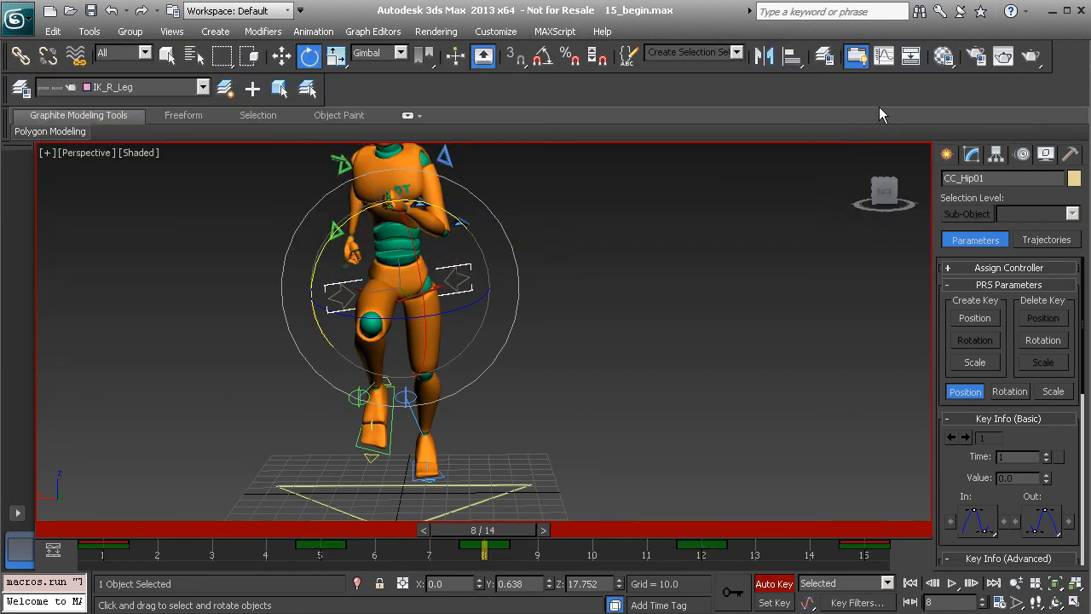
- Play back the run cycle to check the reduced hip tilt, and stop it
left_click(952, 584)
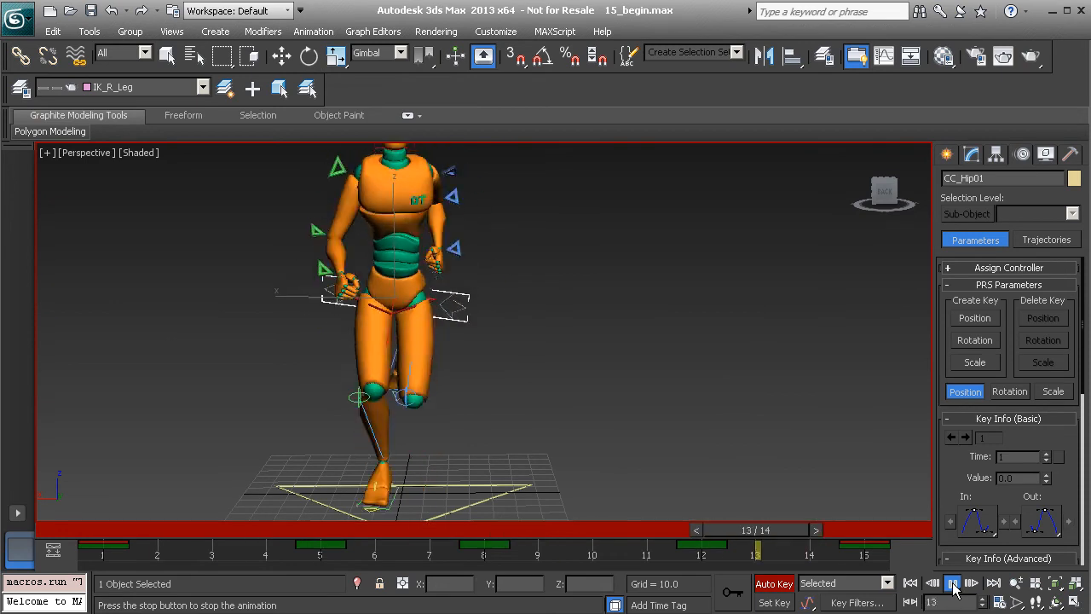
left_click(952, 583)
key("e")
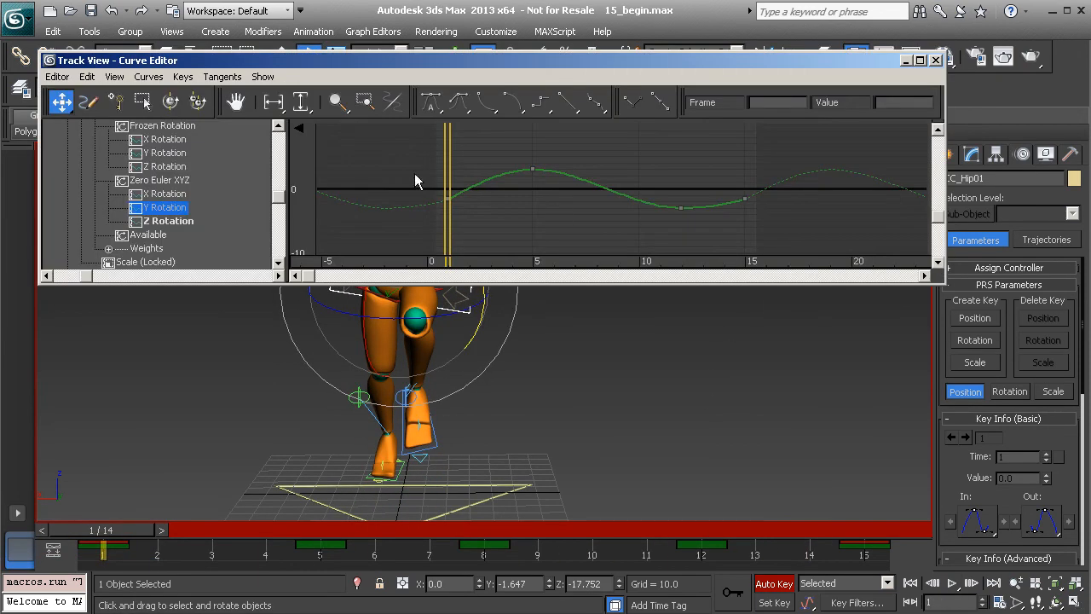
- Raise the hip's Y Rotation keys at frames 1 and 15 to about -0.33 with spline tangents, and close the Curve Editor
left_click_drag(424, 174, 484, 214)
left_click_drag(779, 213, 777, 214, "ctrl")
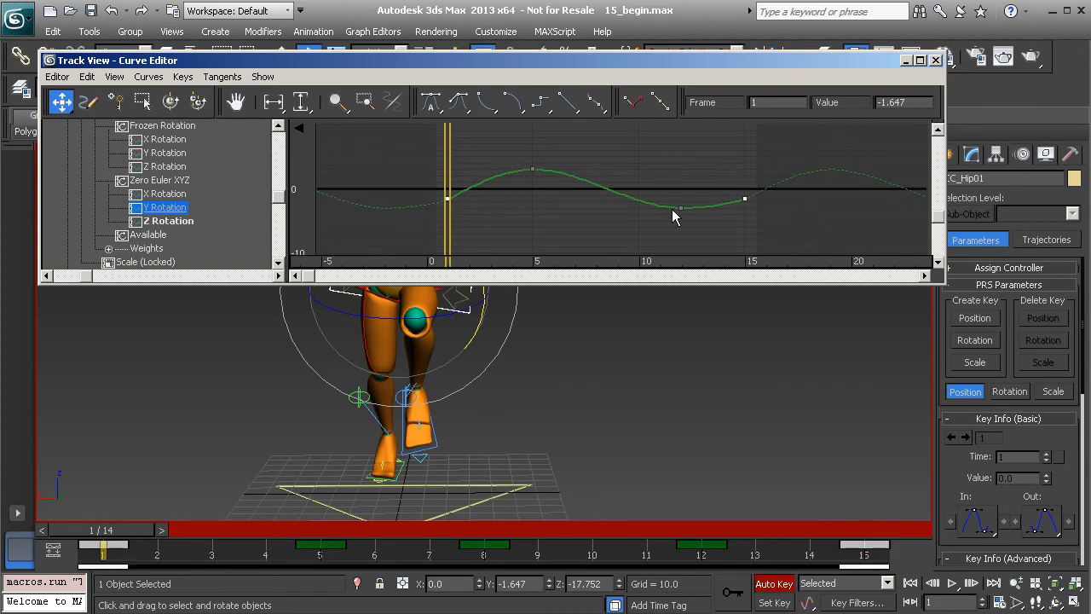
left_click(272, 101)
left_click(299, 101)
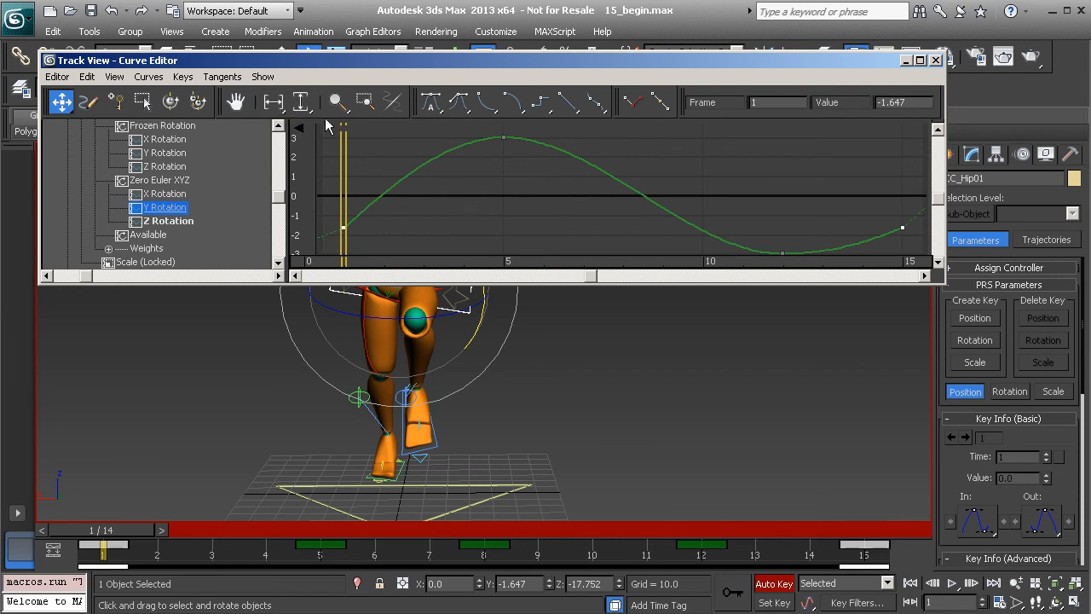
left_click_drag(343, 228, 344, 205)
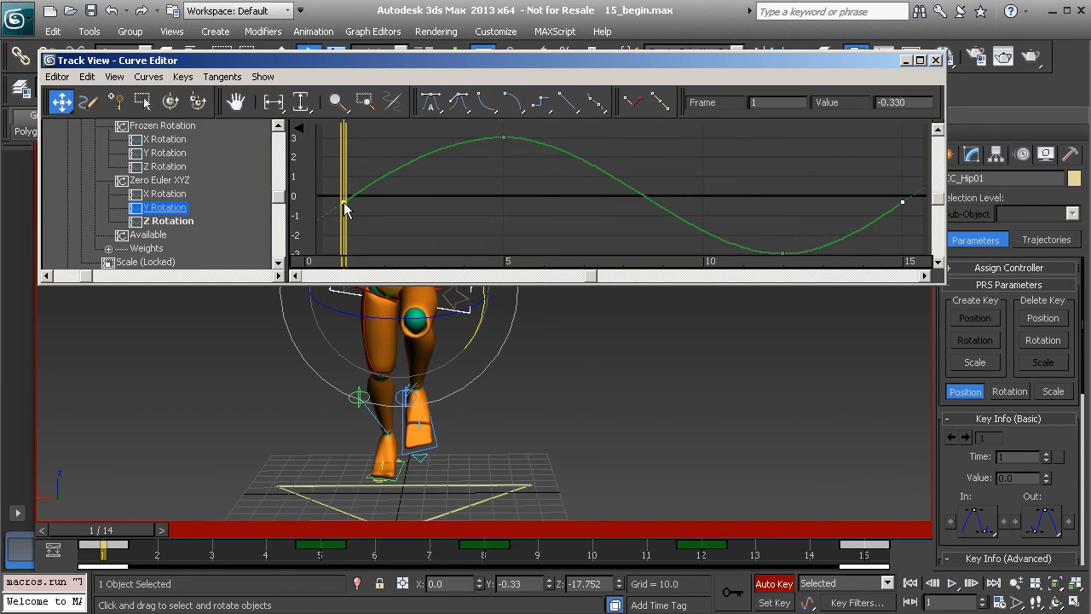
left_click(458, 101)
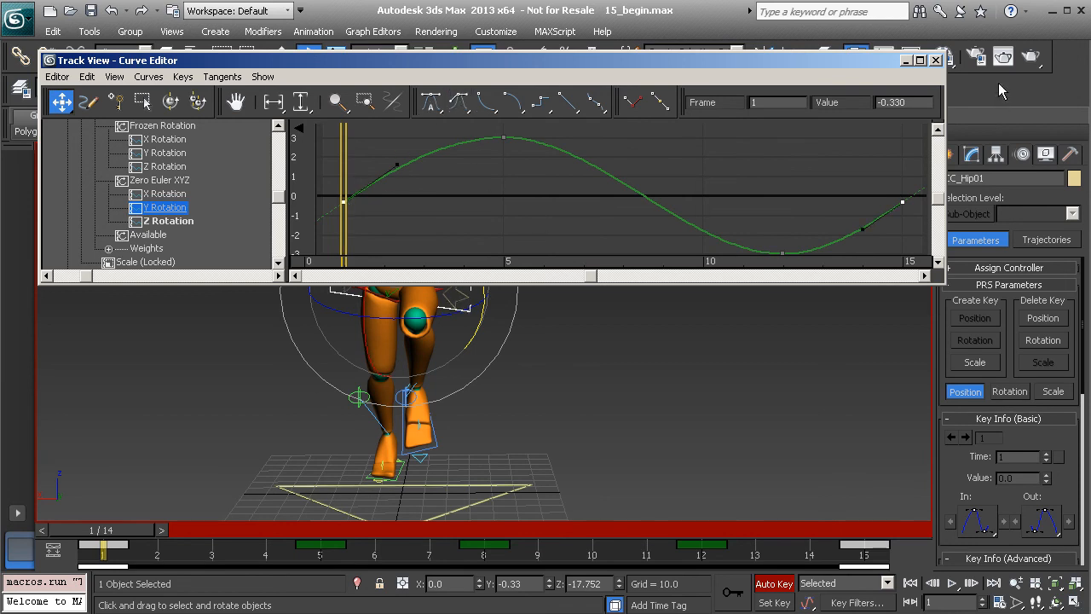
left_click(935, 60)
- Deselect the hip control and play the run cycle, examining the motion from the front and the character's side
left_click(739, 277)
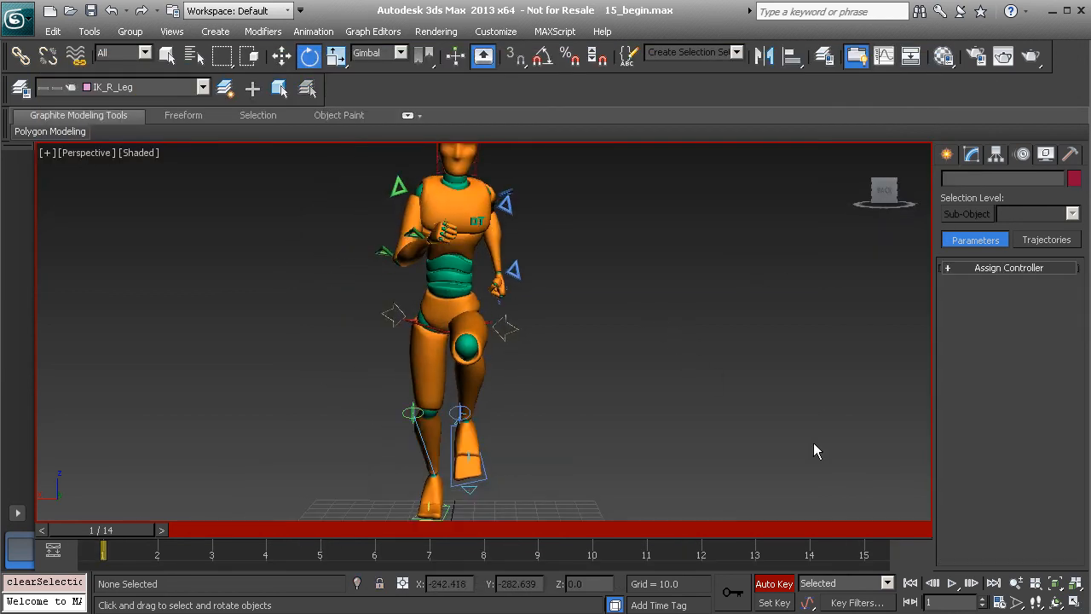
left_click(952, 583)
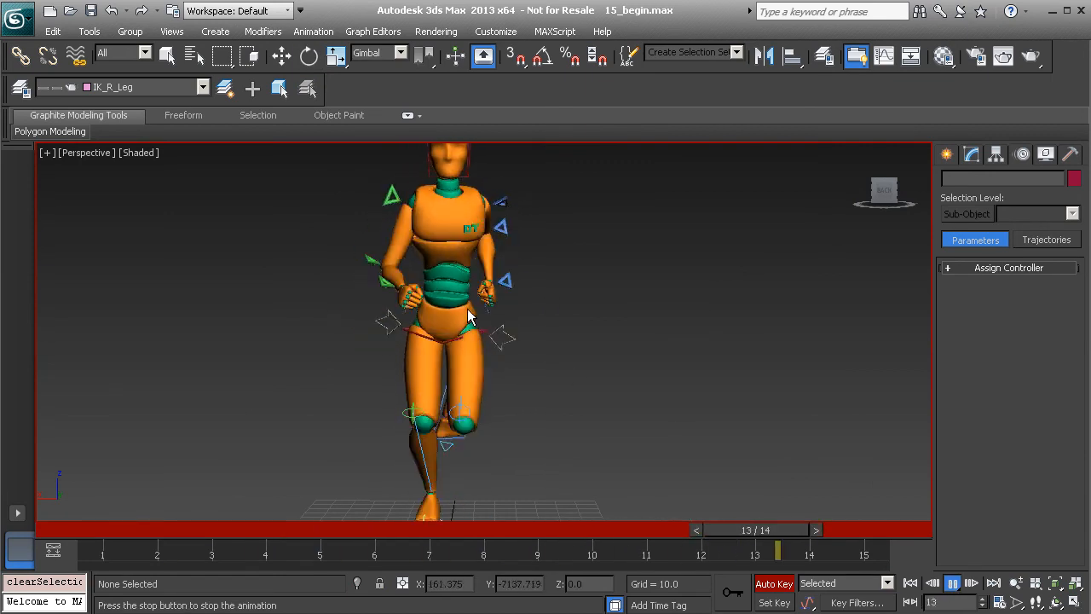
middle_click_drag(318, 290, 580, 327, "alt")
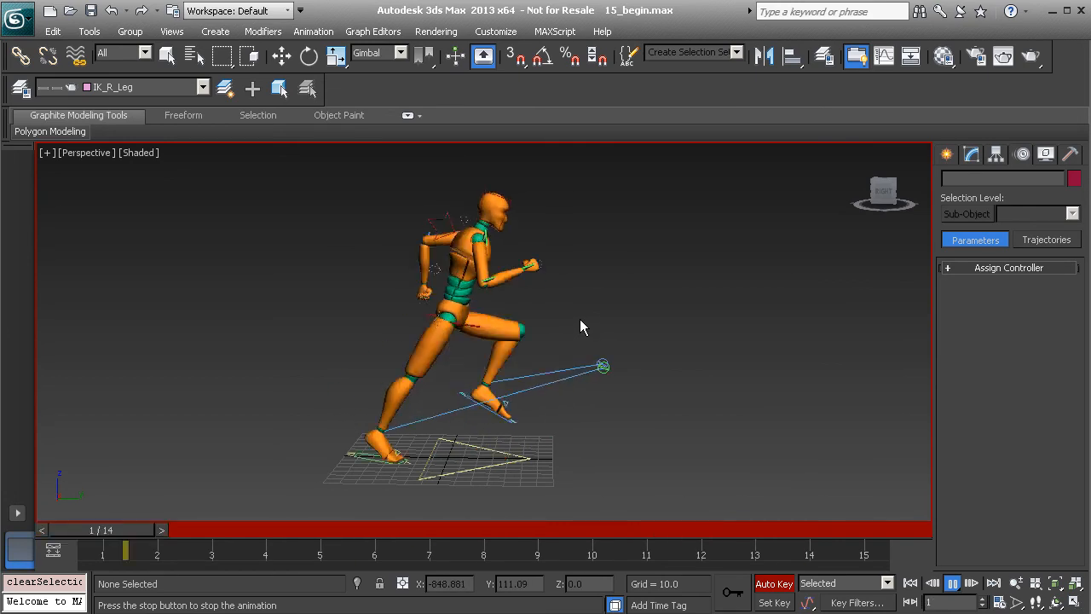